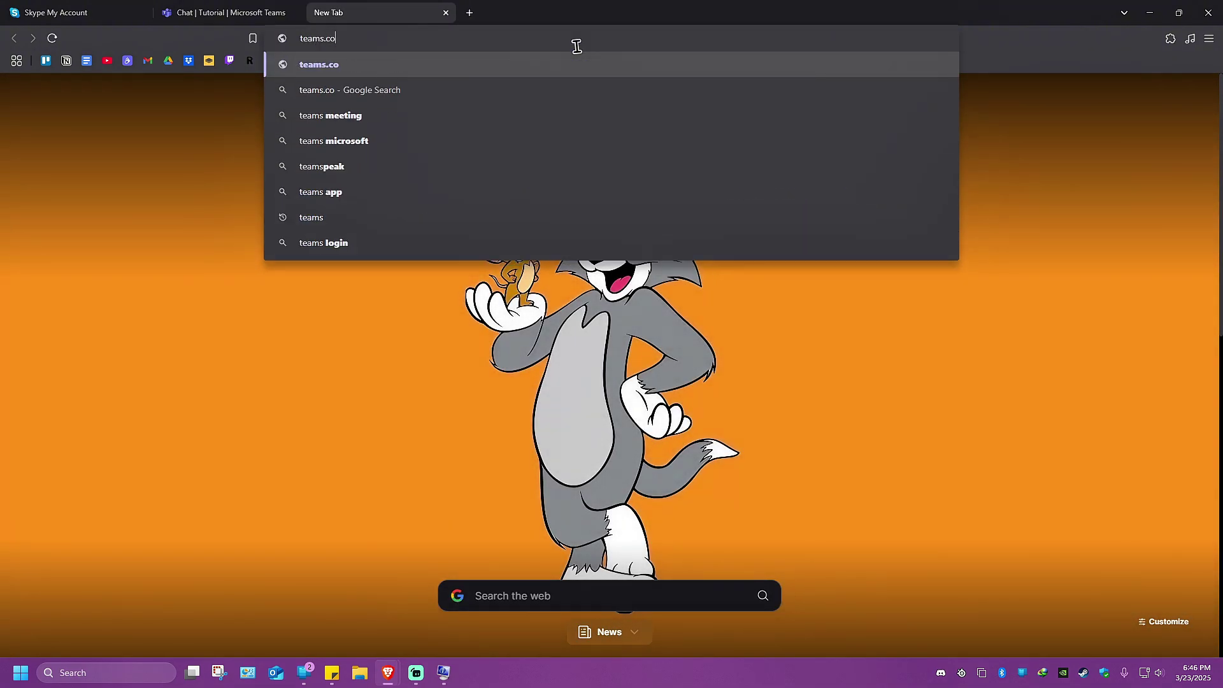
Load teams.com and go to the 'Download Microsoft Teams for Windows' page
{"action": "key", "text": "Return"}
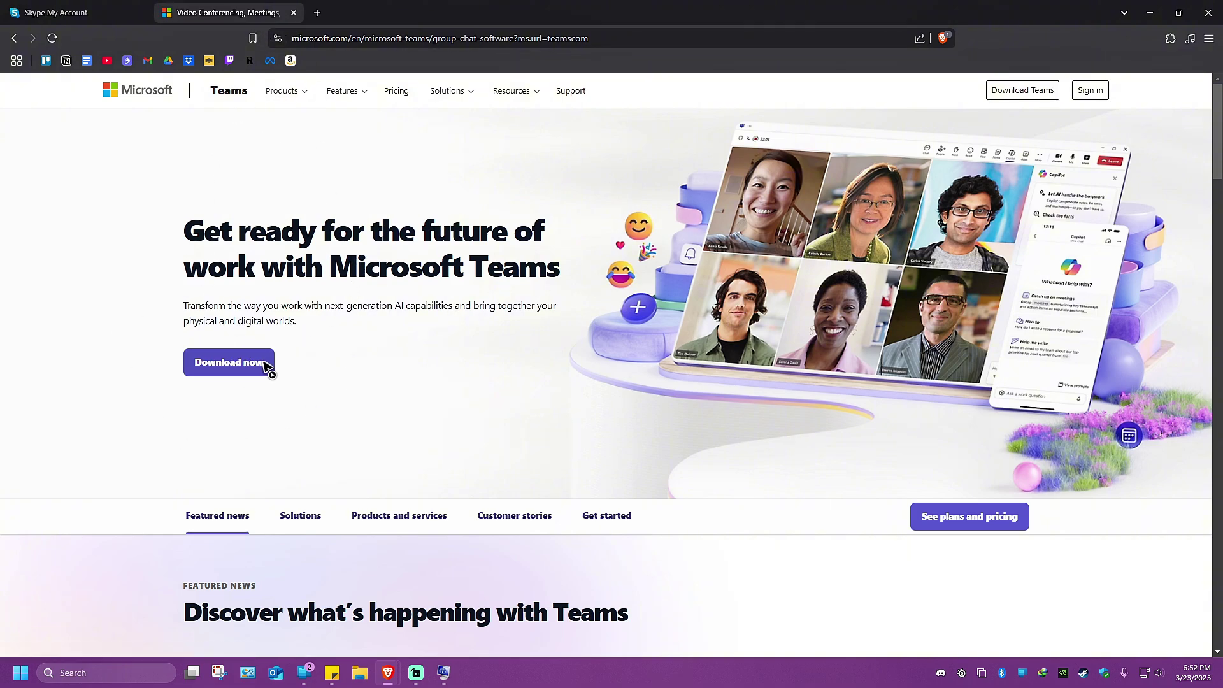
{"action": "left_click", "coordinate": [230, 362]}
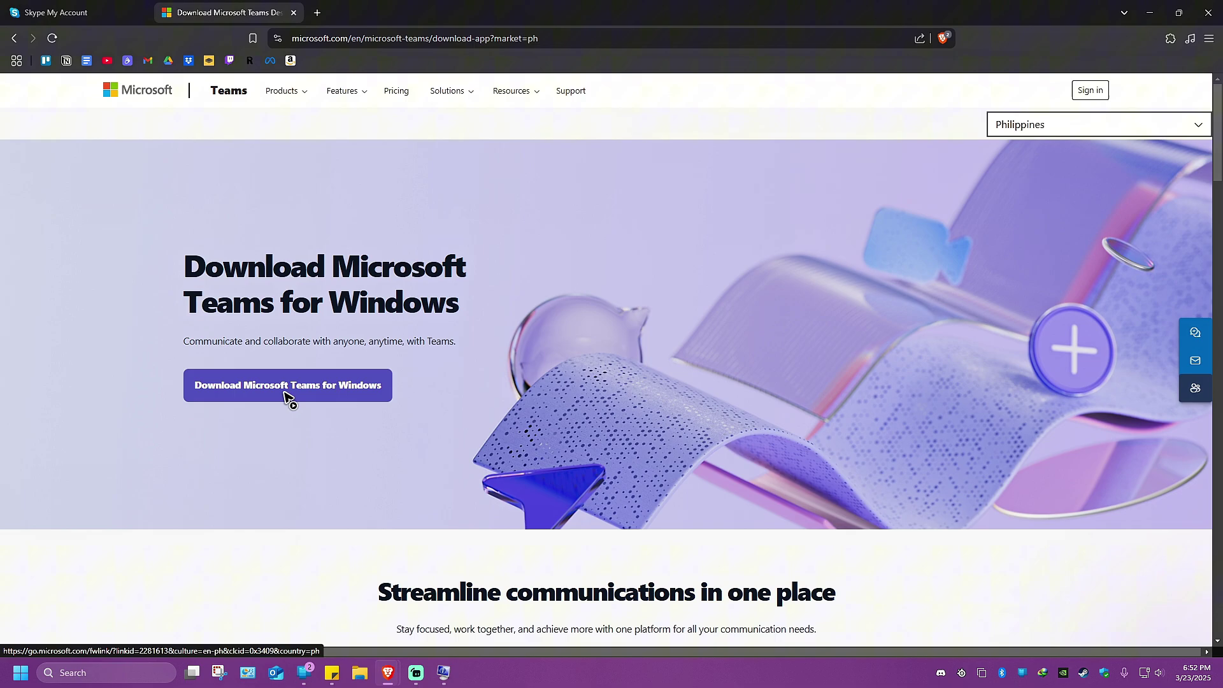
{"action": "left_click", "coordinate": [291, 398]}
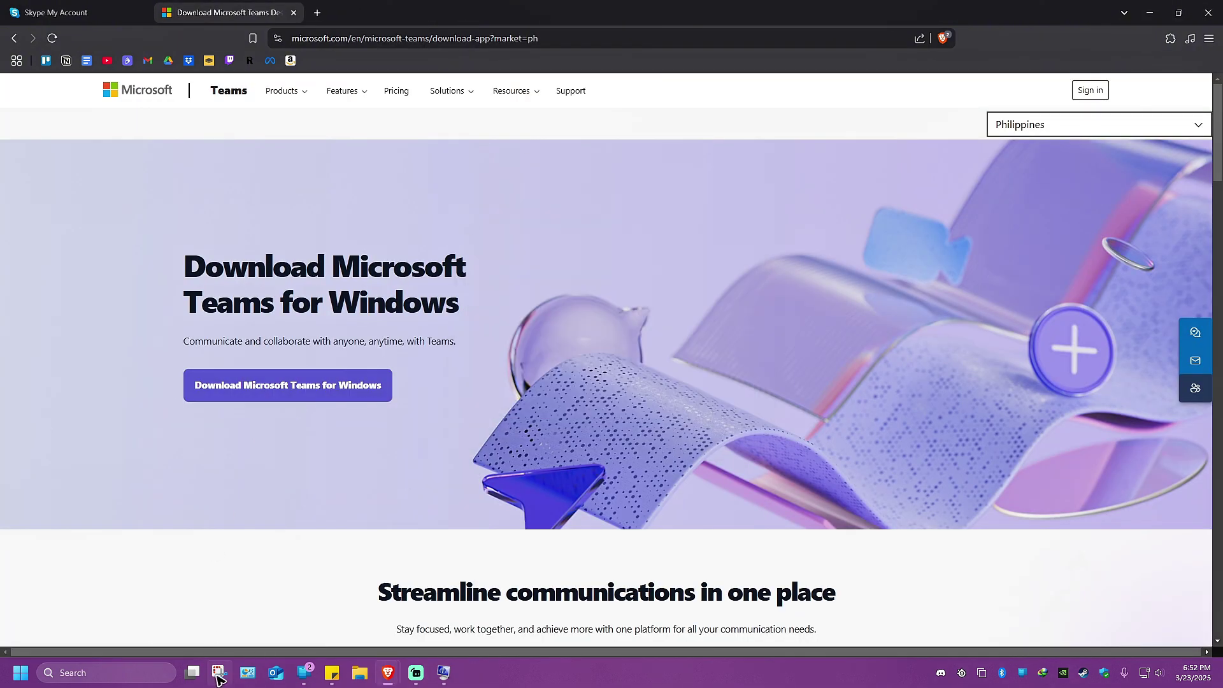
Find Microsoft Teams by searching 'teams' in Microsoft Store and start installing it
{"action": "left_click", "coordinate": [105, 672]}
{"action": "type", "text": "mis"}
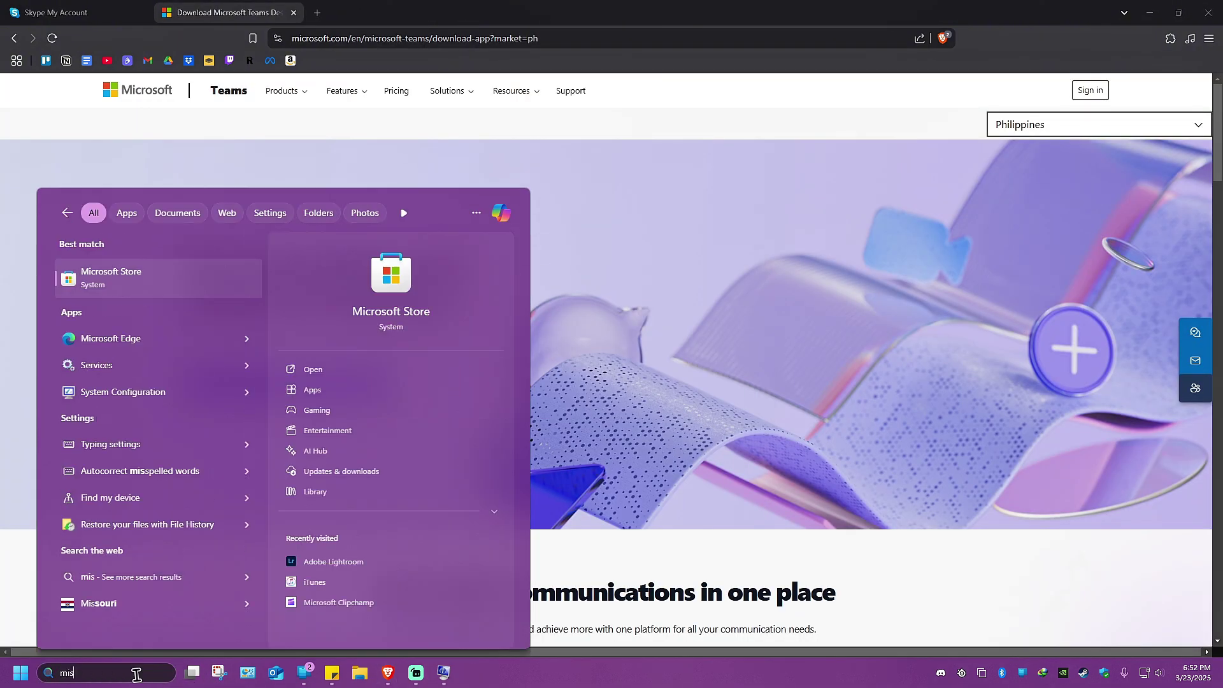
{"action": "key", "text": "Return"}
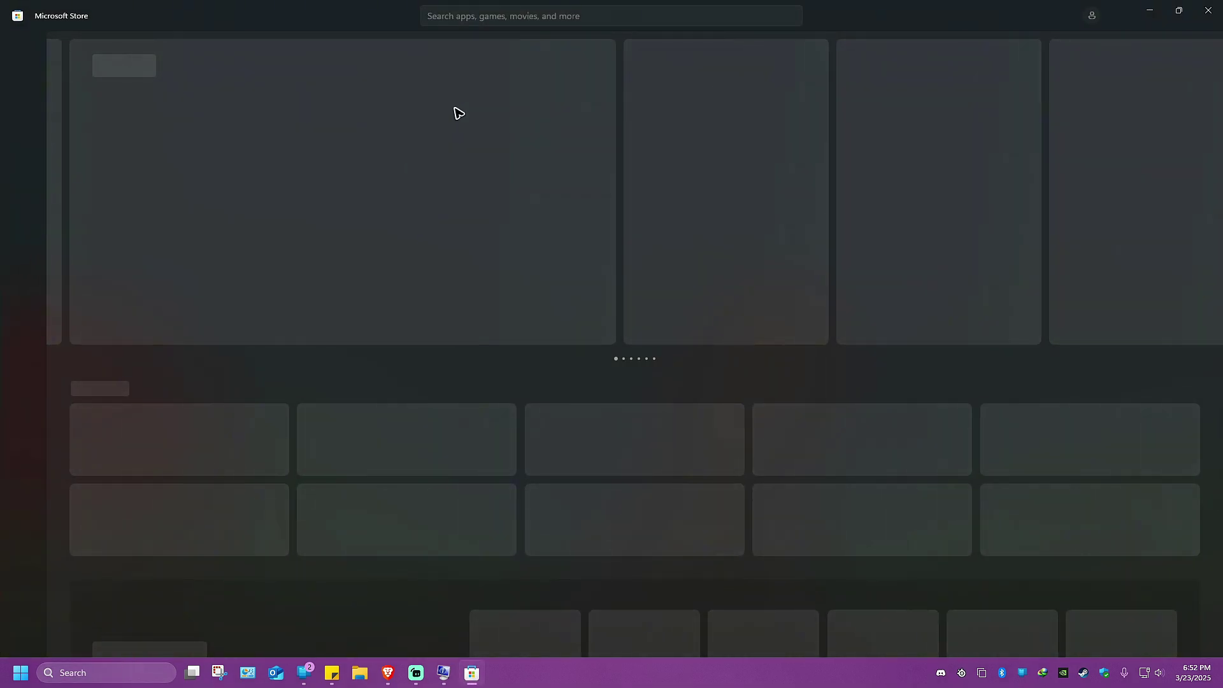
{"action": "left_click", "coordinate": [520, 18]}
{"action": "type", "text": "teams"}
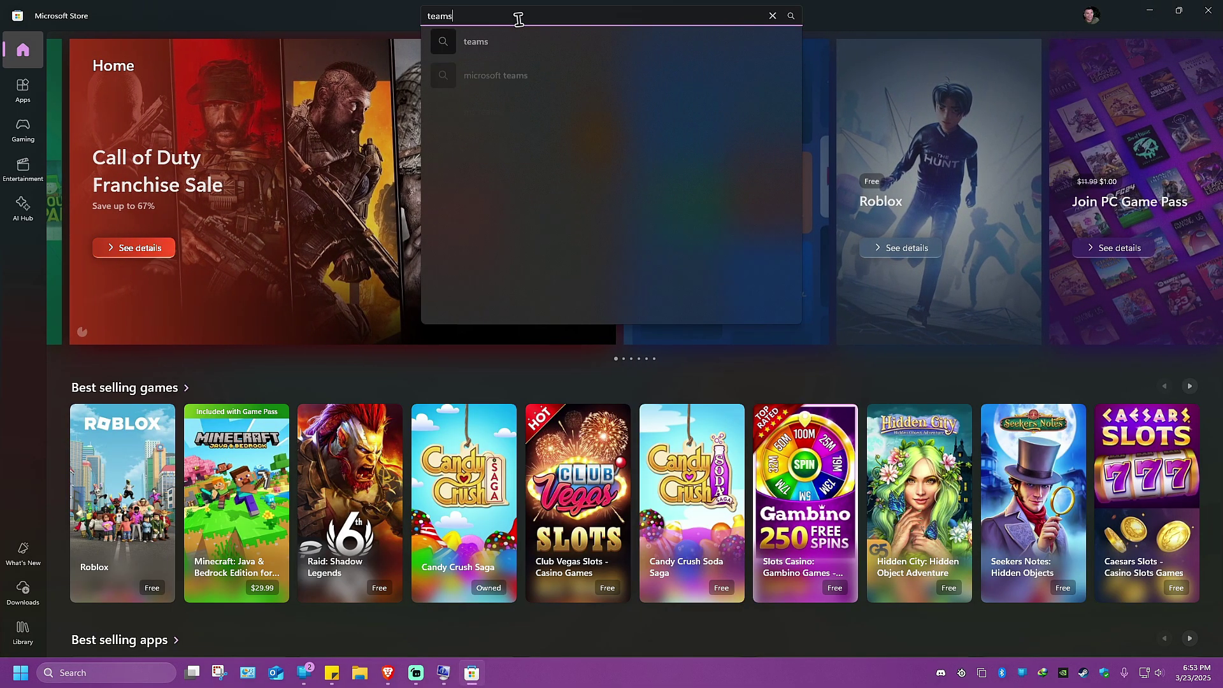
{"action": "left_click", "coordinate": [496, 154]}
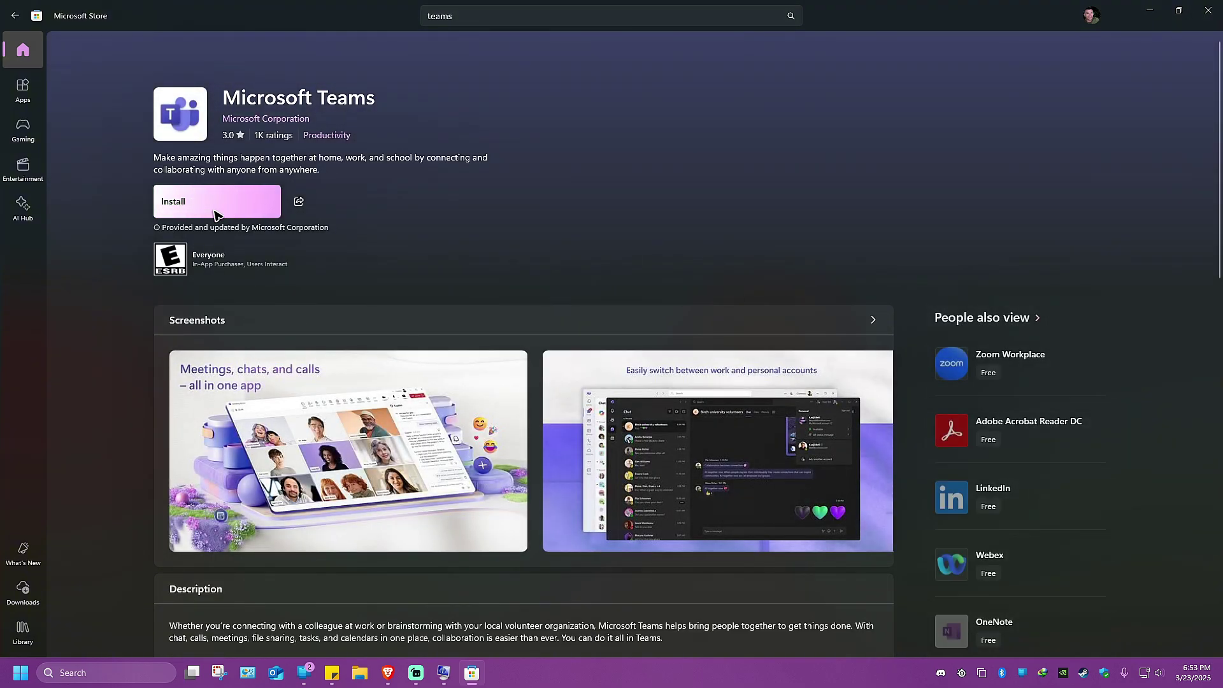
{"action": "left_click", "coordinate": [221, 201]}
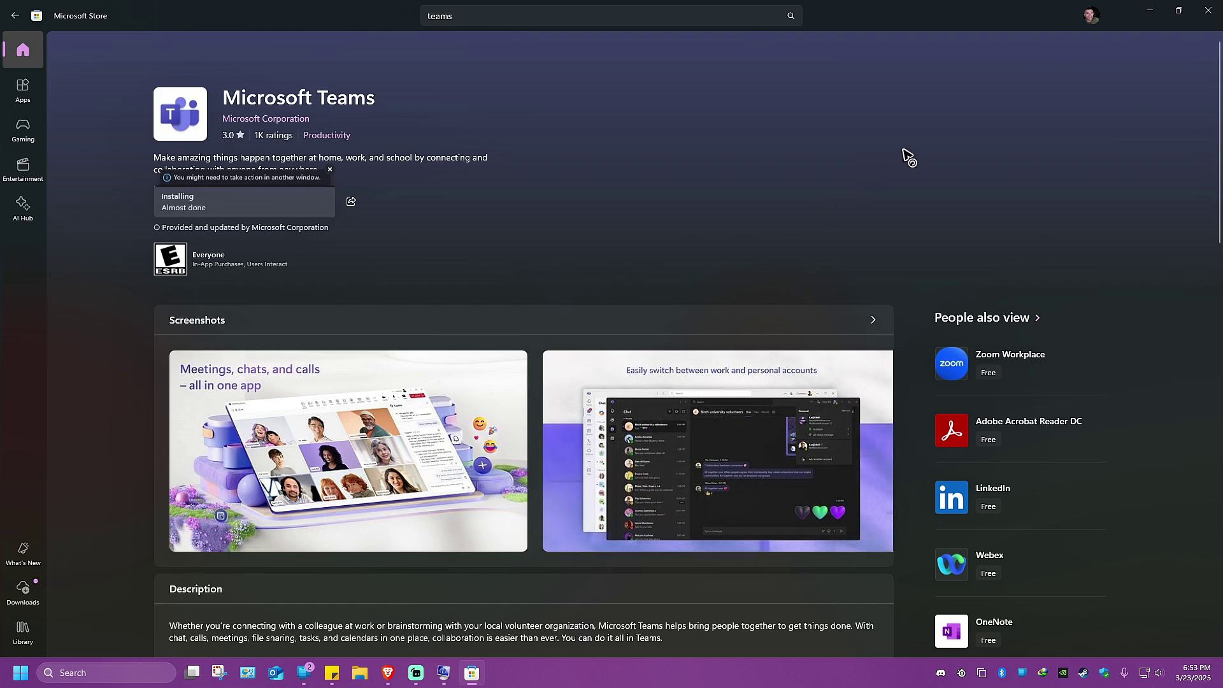
{"action": "left_click", "coordinate": [1149, 11]}
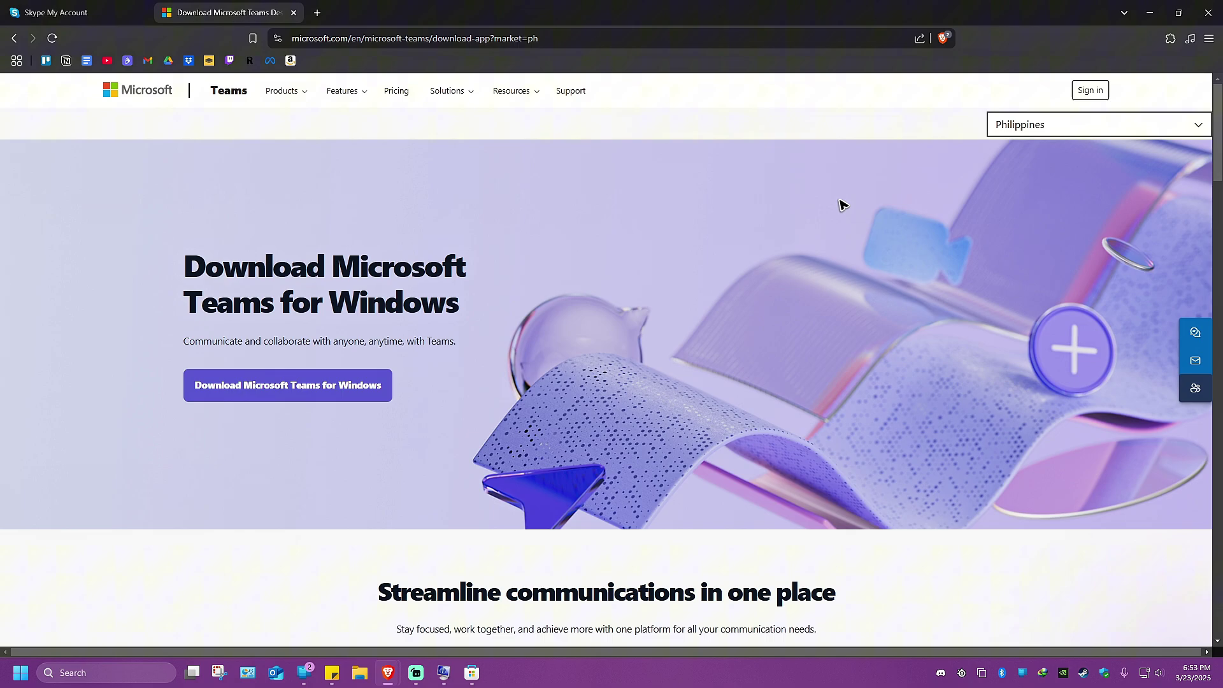
{"action": "left_click", "coordinate": [115, 672]}
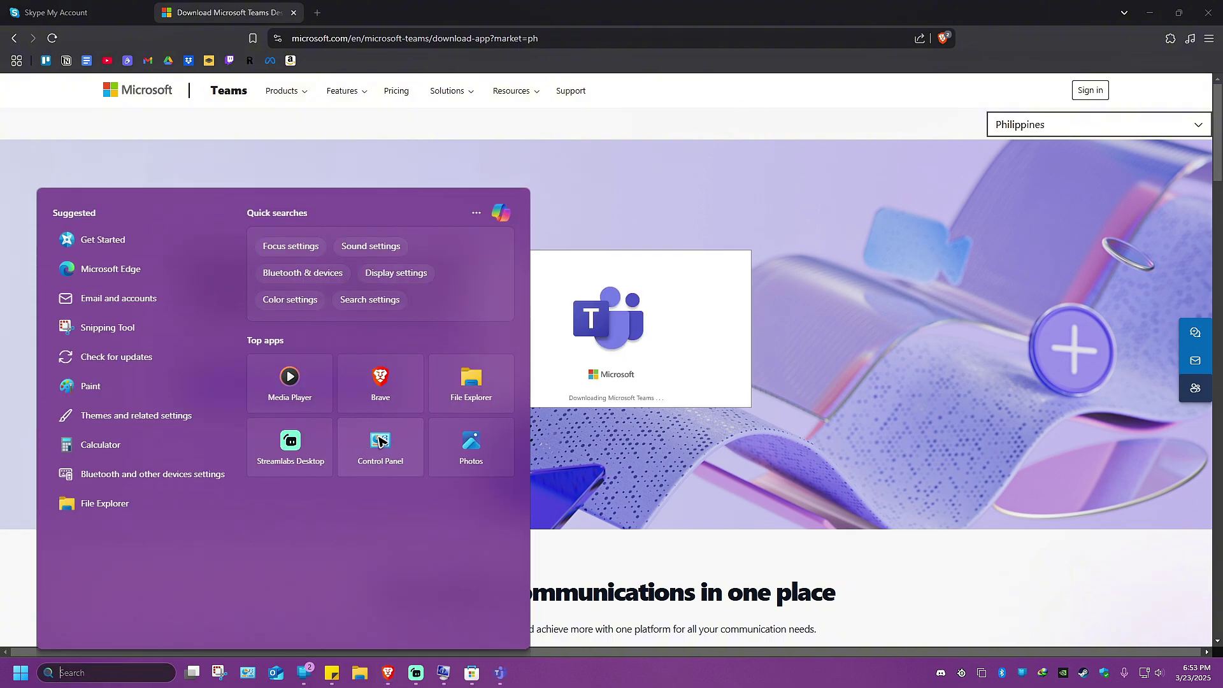
{"action": "type", "text": "add or remo"}
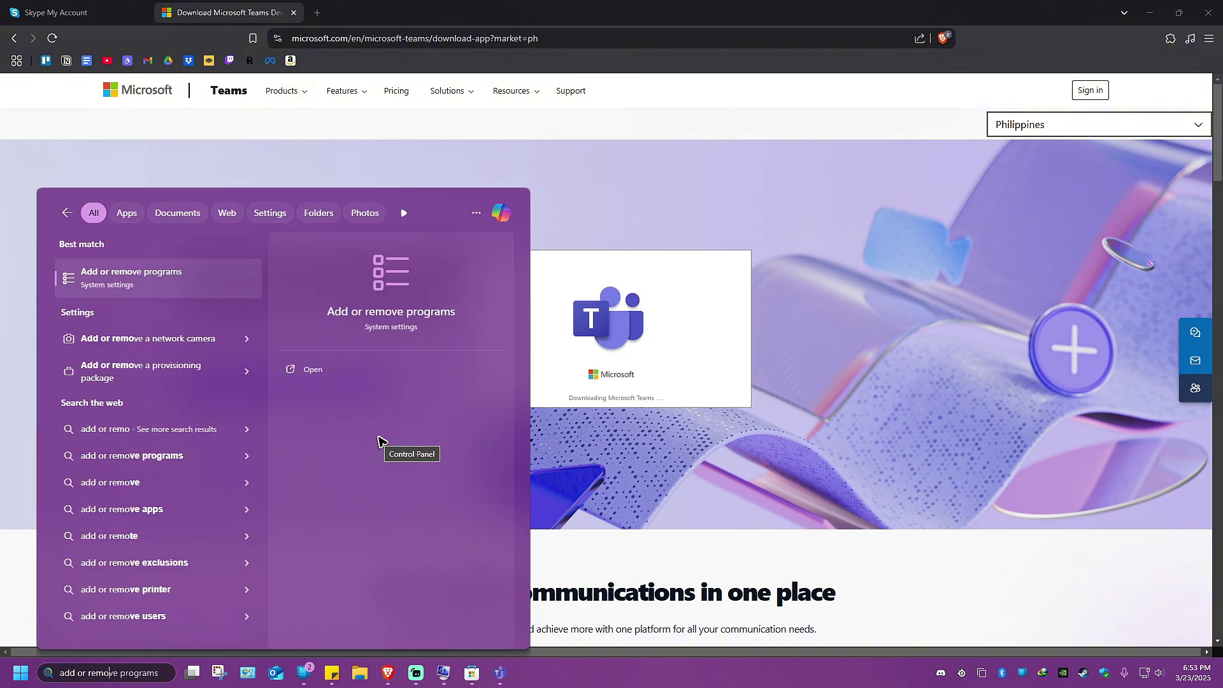
{"action": "left_click", "coordinate": [115, 278]}
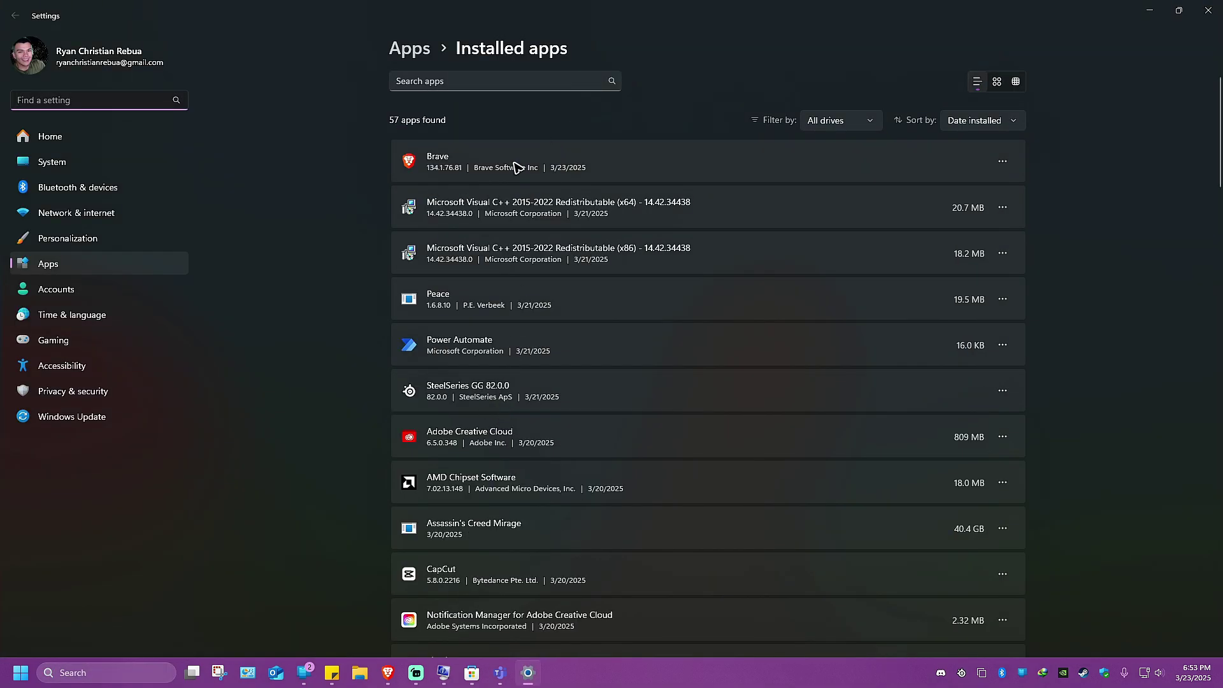
{"action": "scroll", "coordinate": [748, 277], "scroll_direction": "down", "scroll_amount": 5}
{"action": "scroll", "coordinate": [670, 335], "scroll_direction": "down", "scroll_amount": 3}
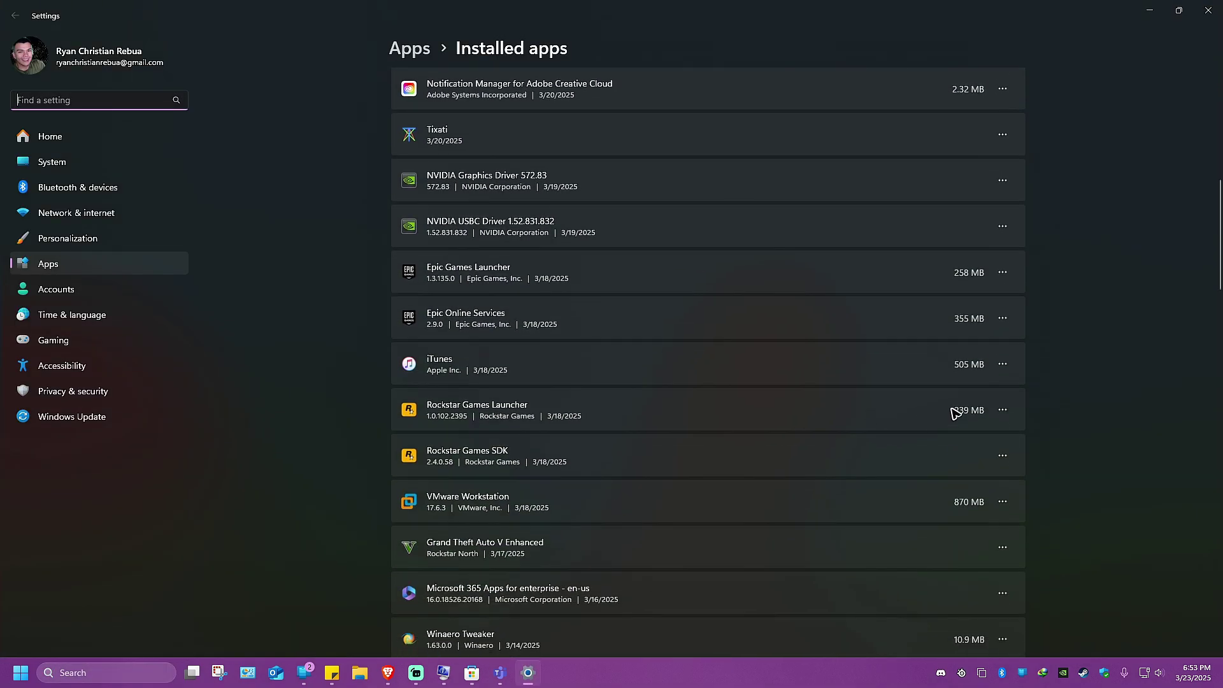
{"action": "left_click", "coordinate": [1003, 410]}
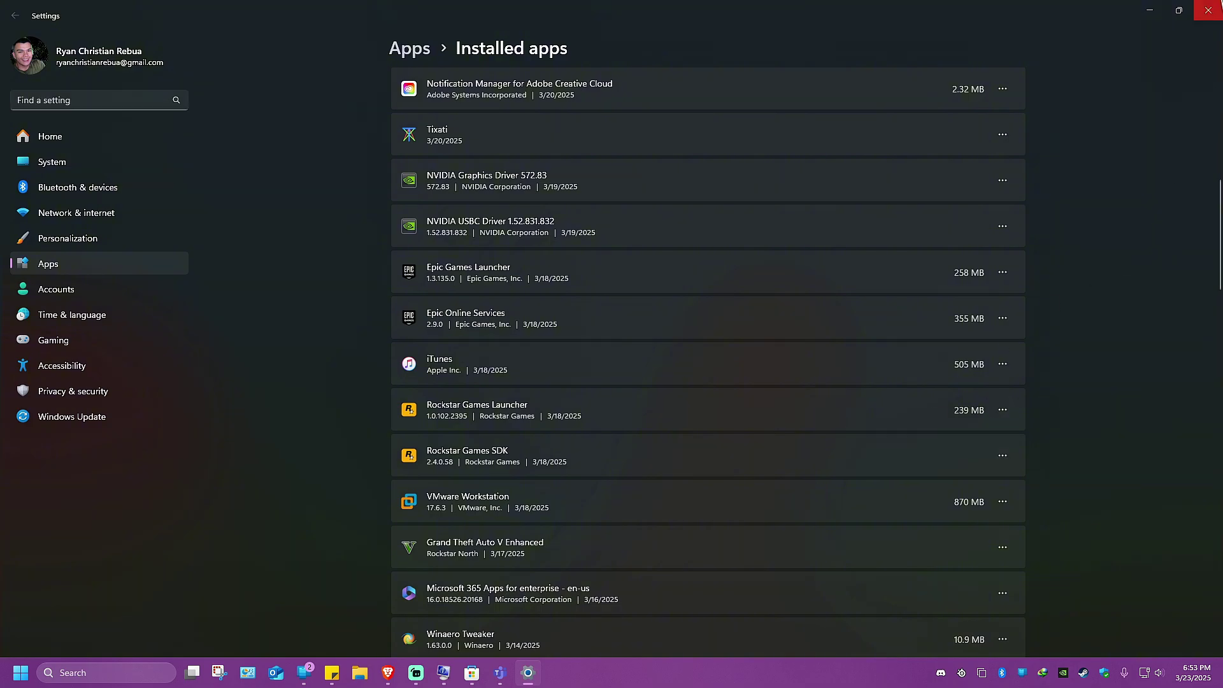
{"action": "left_click", "coordinate": [1209, 11]}
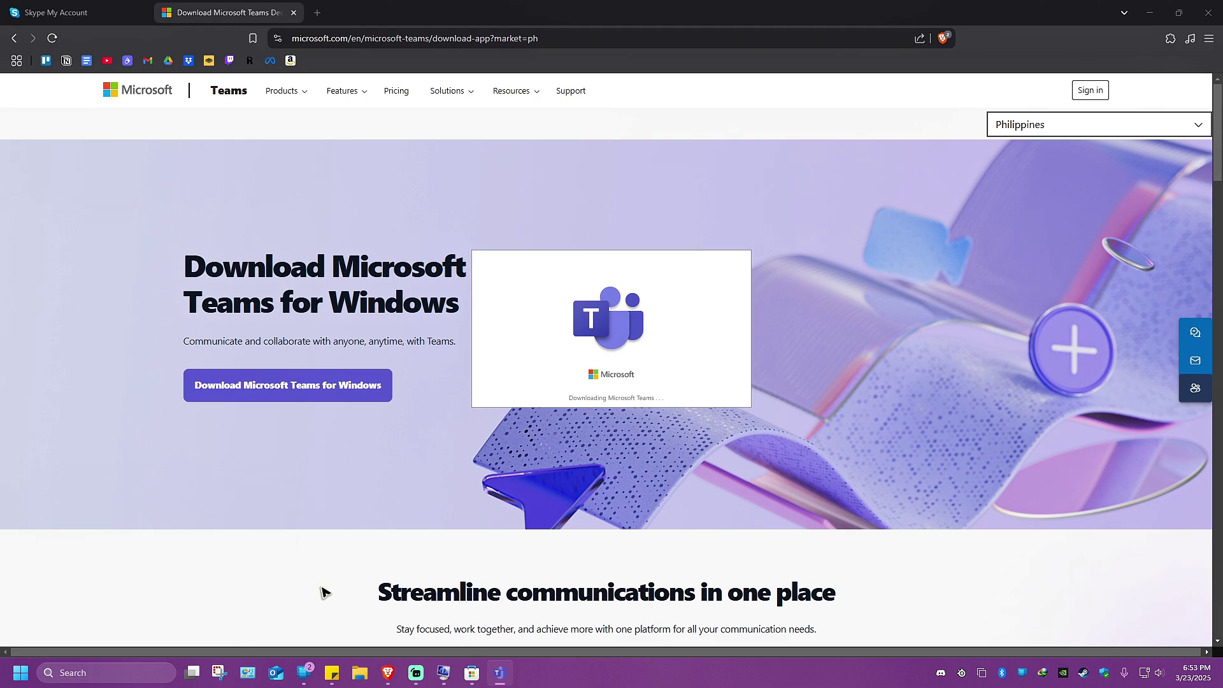
Keep the Teams icon in the system tray and open Teams from its tray menu
{"action": "left_click", "coordinate": [1207, 11]}
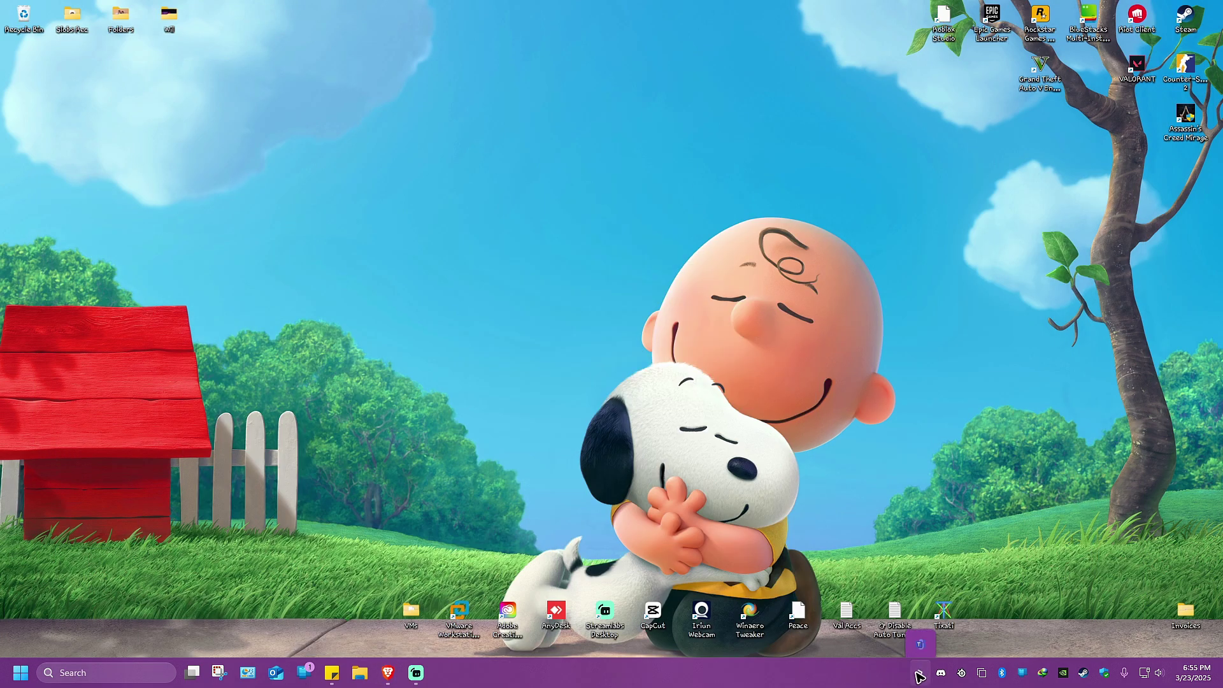
{"action": "left_click_drag", "start_coordinate": [924, 673], "coordinate": [920, 674]}
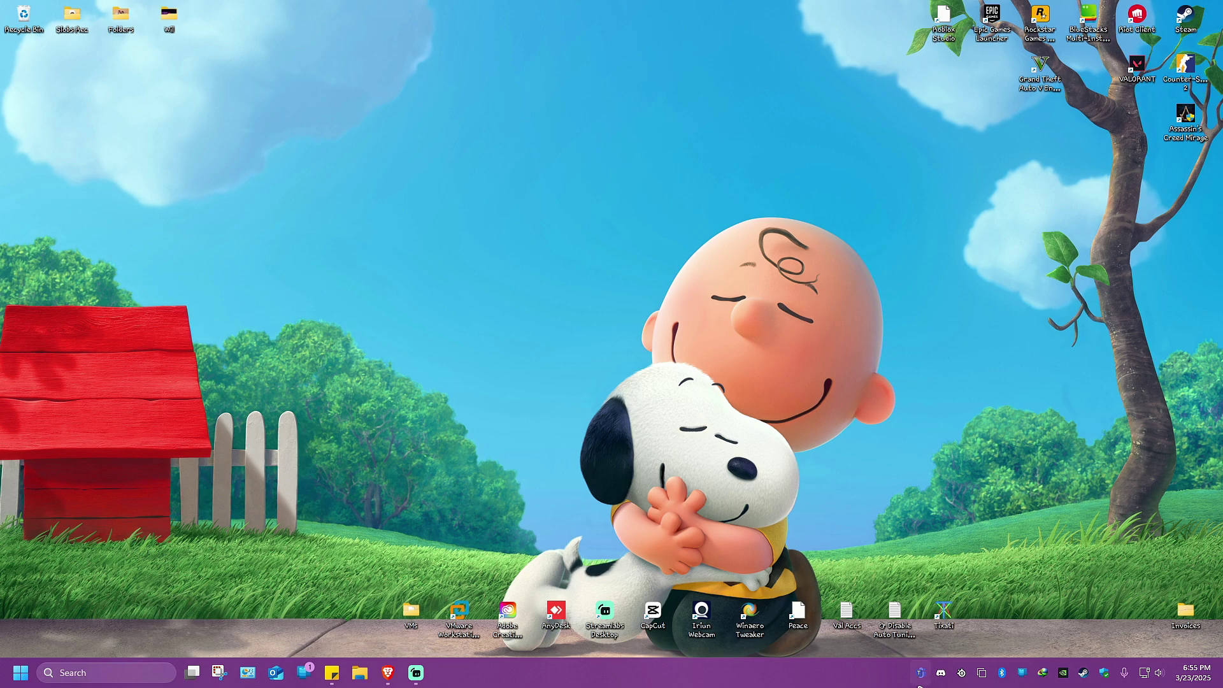
{"action": "right_click", "coordinate": [921, 674]}
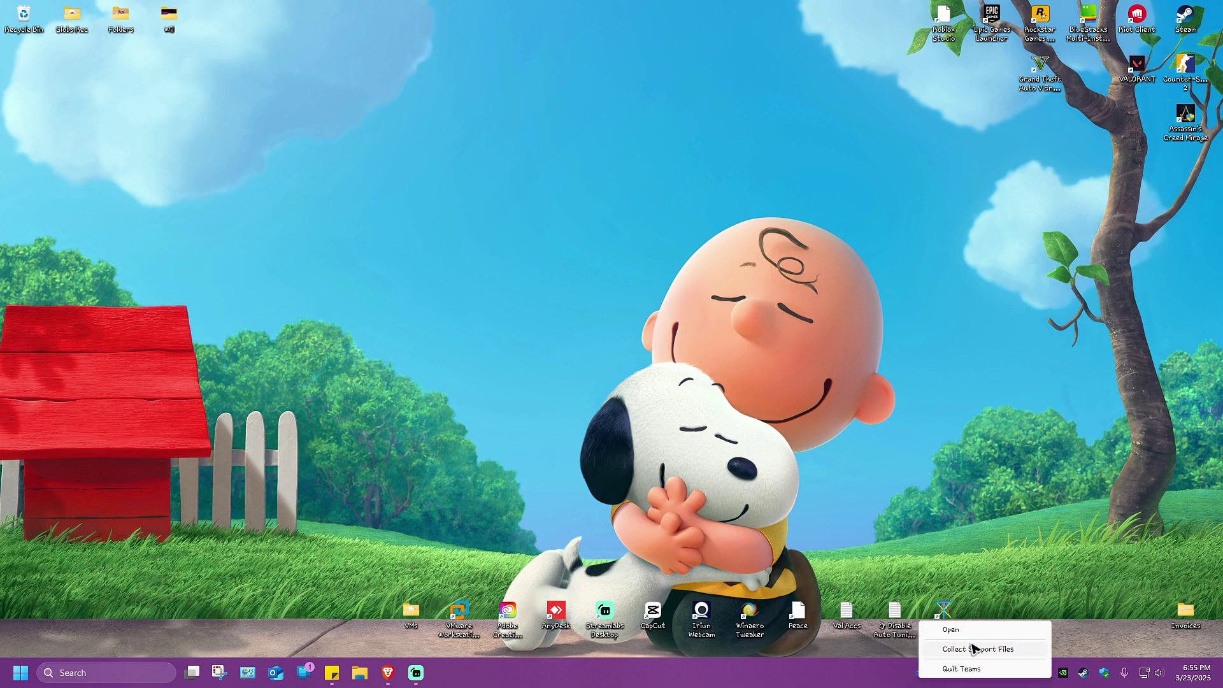
{"action": "left_click", "coordinate": [951, 630]}
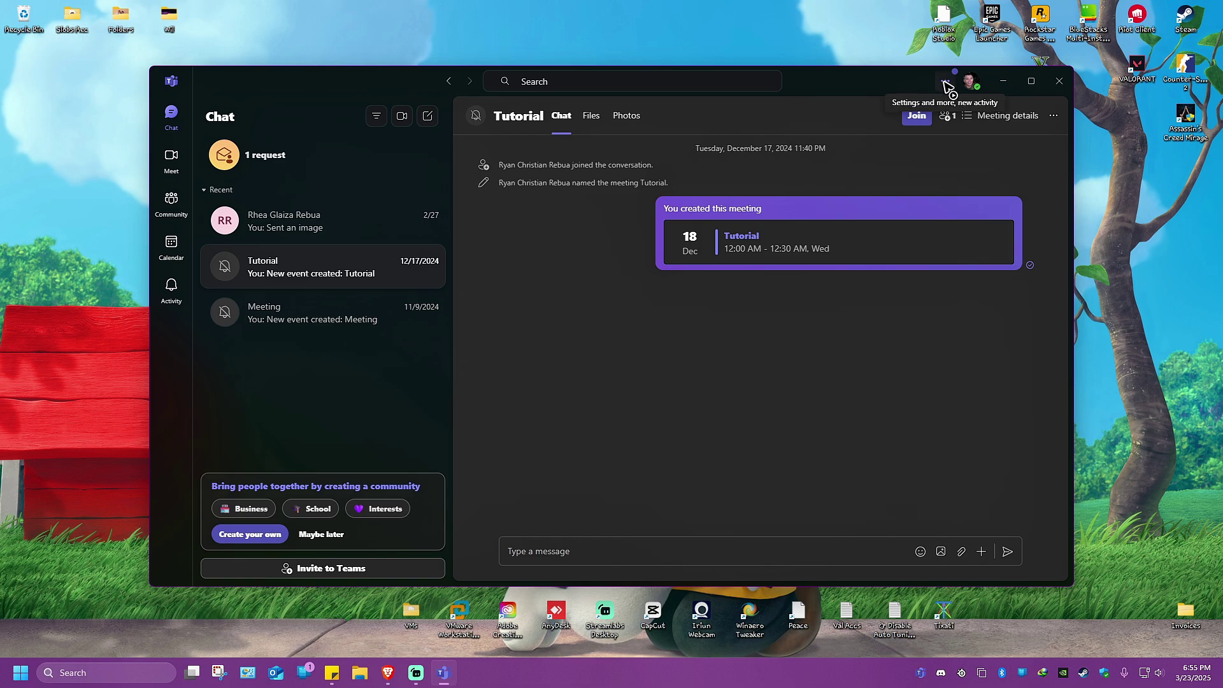
Open the Teams Insider program page from Settings and more, then show the account panel
{"action": "left_click", "coordinate": [946, 85]}
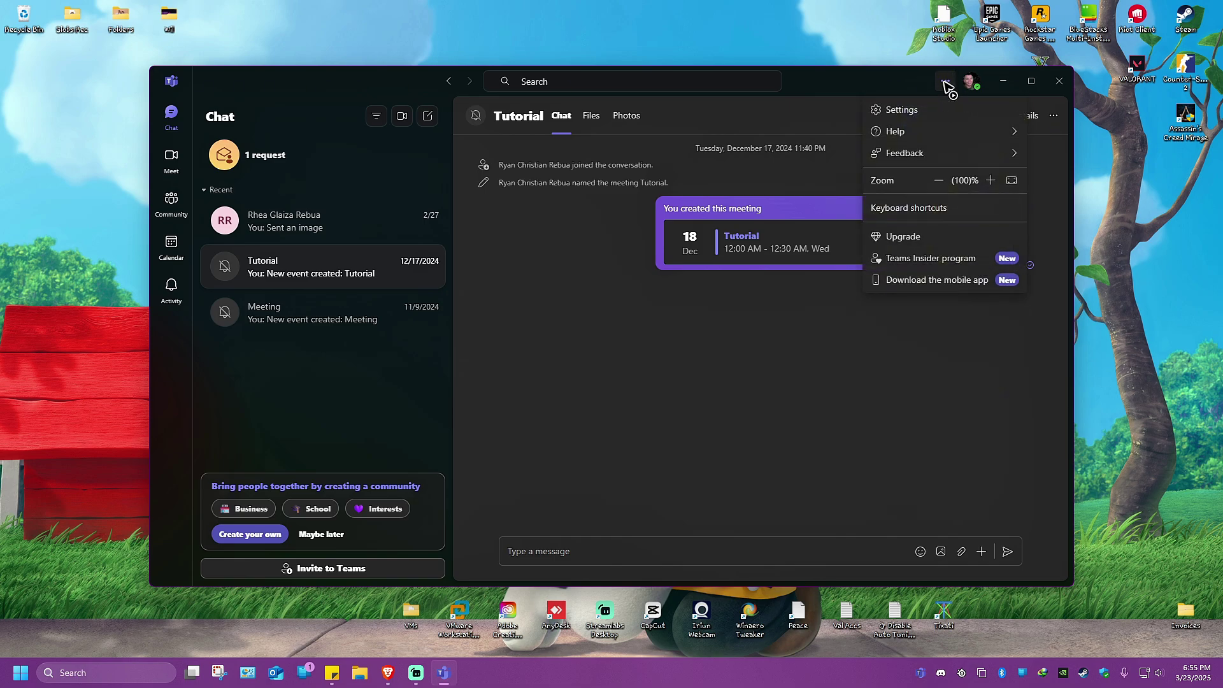
{"action": "left_click", "coordinate": [926, 259]}
{"action": "scroll", "coordinate": [765, 334], "scroll_direction": "down", "scroll_amount": 1}
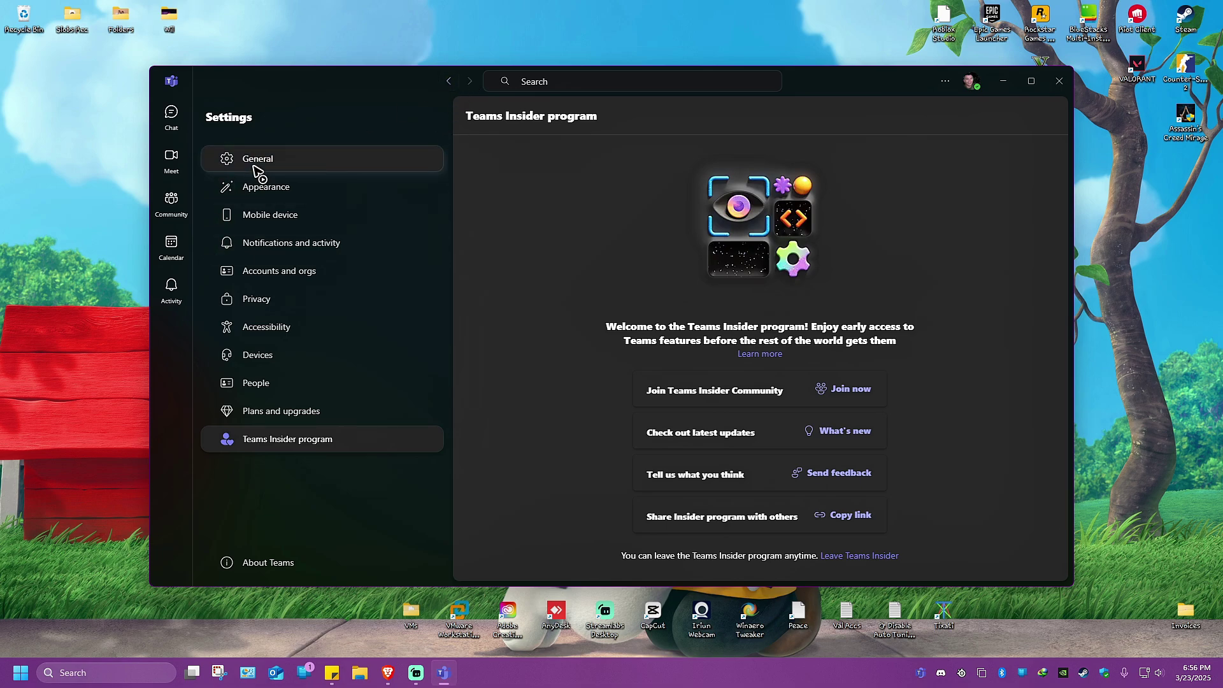
{"action": "left_click", "coordinate": [970, 81]}
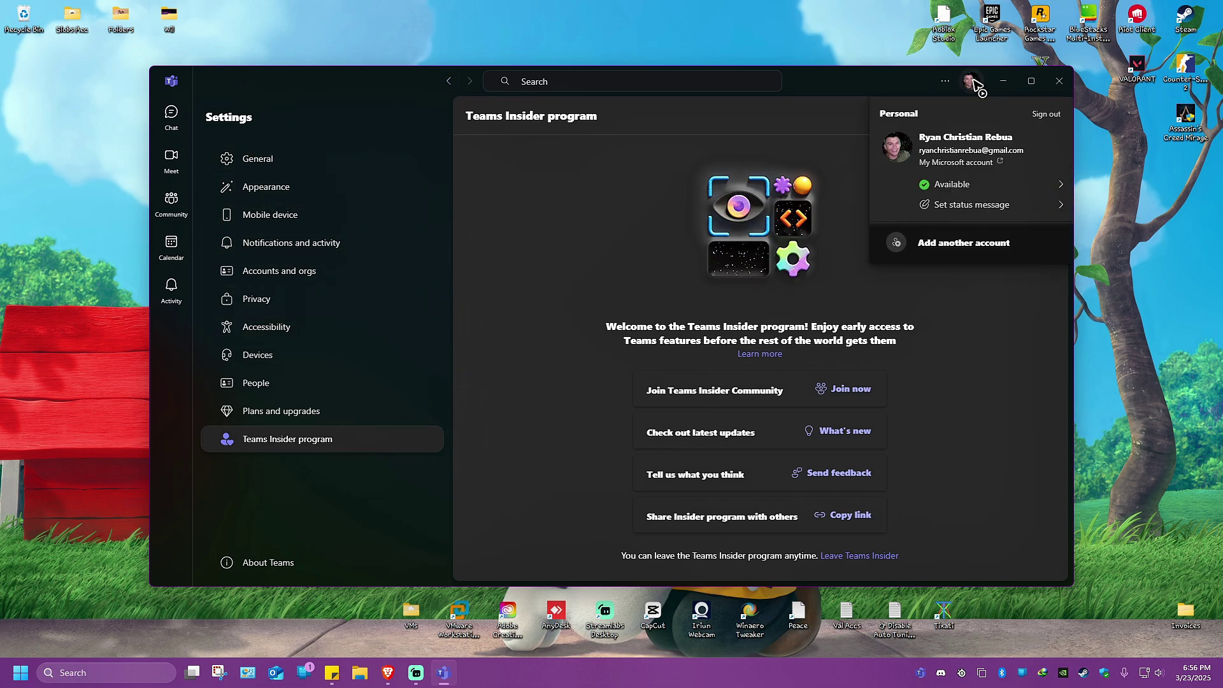
Sign out of Teams from the profile menu and confirm the sign-out
{"action": "left_click", "coordinate": [1046, 116]}
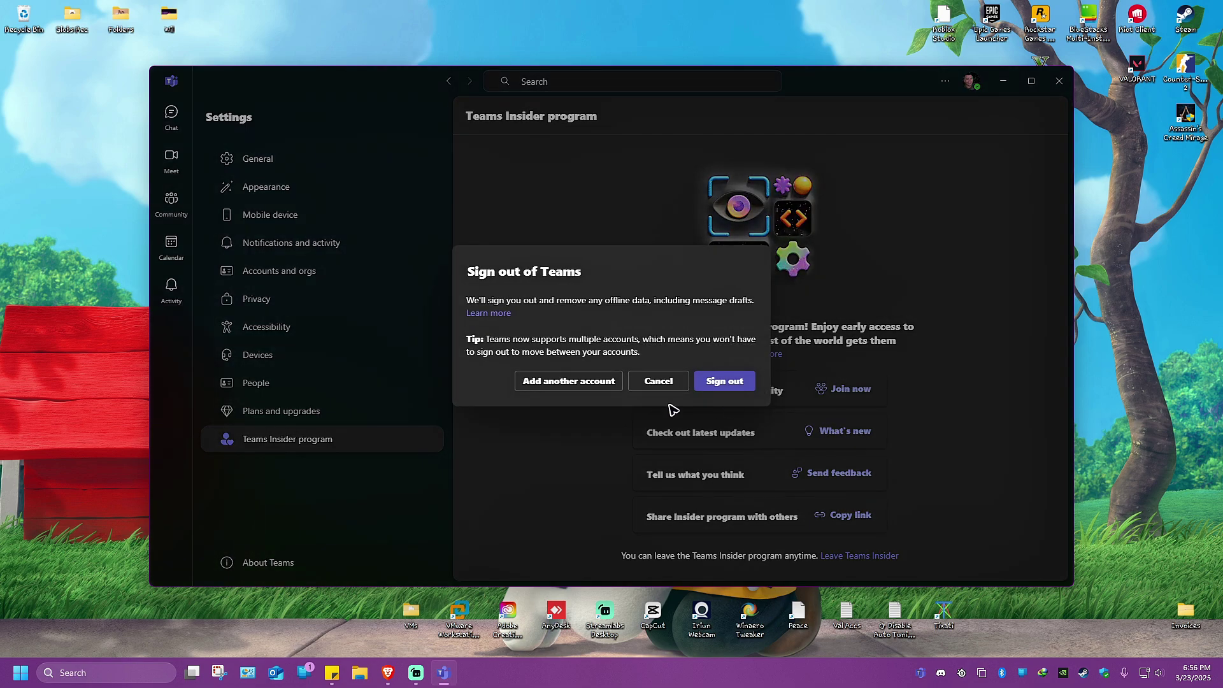
{"action": "left_click", "coordinate": [725, 382]}
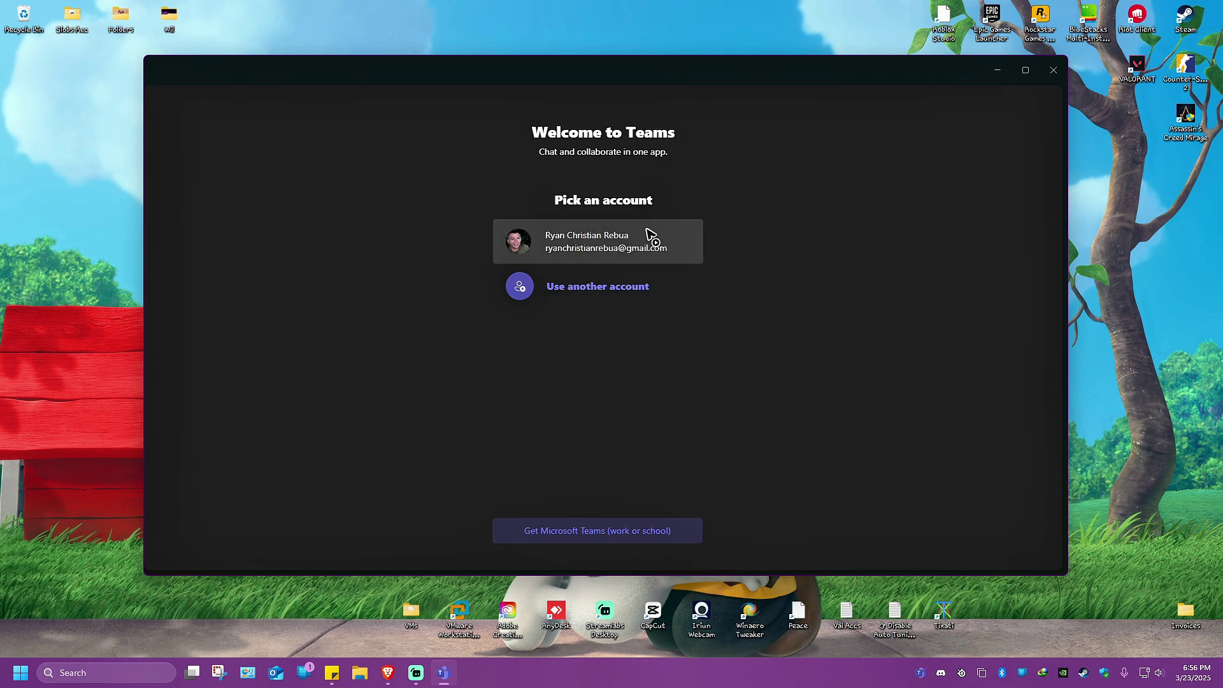
Choose 'Use another account' and submit the email in the Microsoft sign-in prompt
{"action": "left_click", "coordinate": [590, 288]}
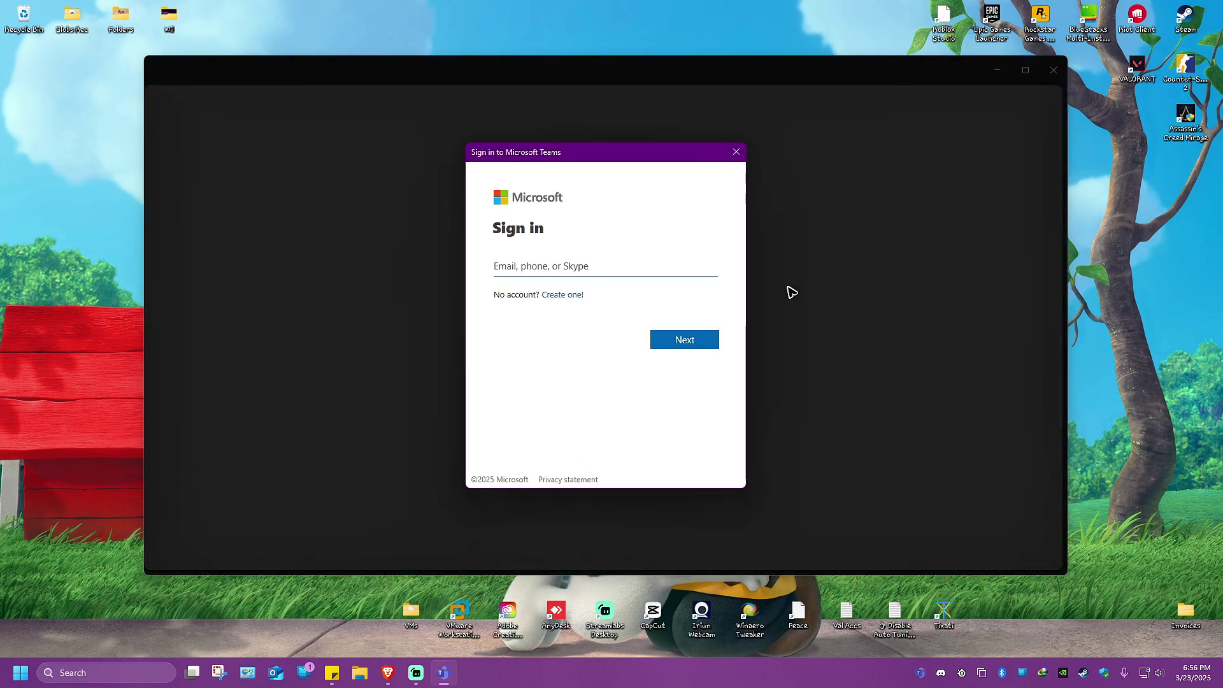
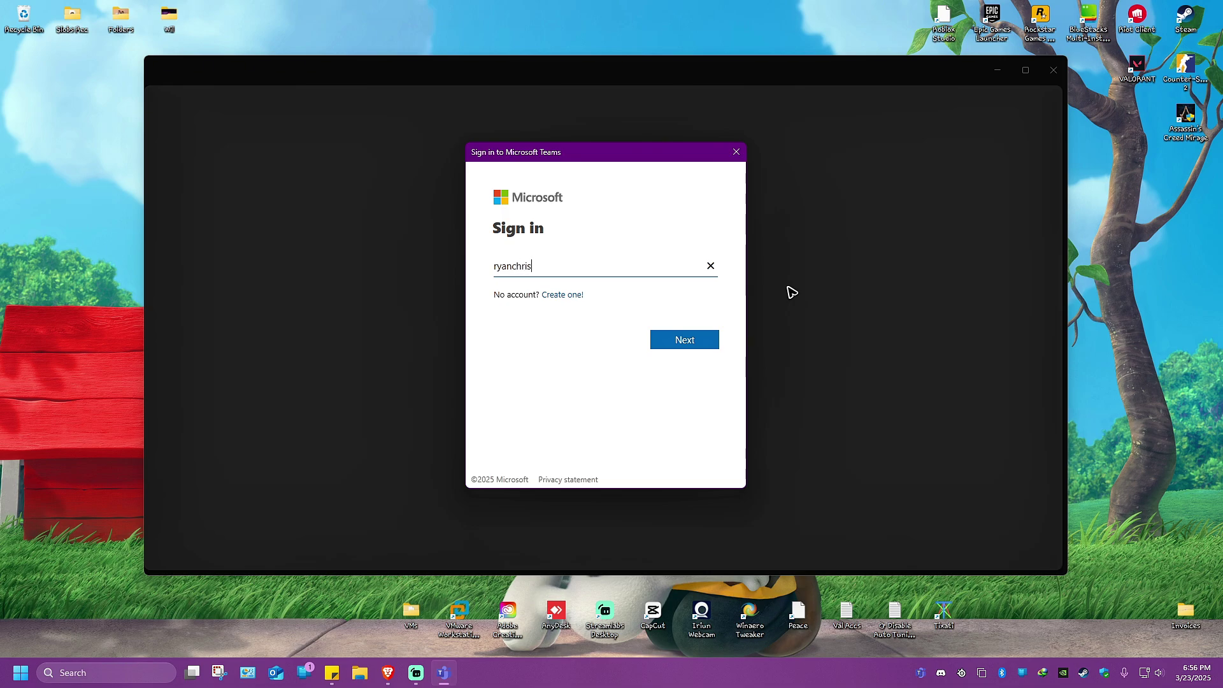
{"action": "left_click", "coordinate": [685, 339]}
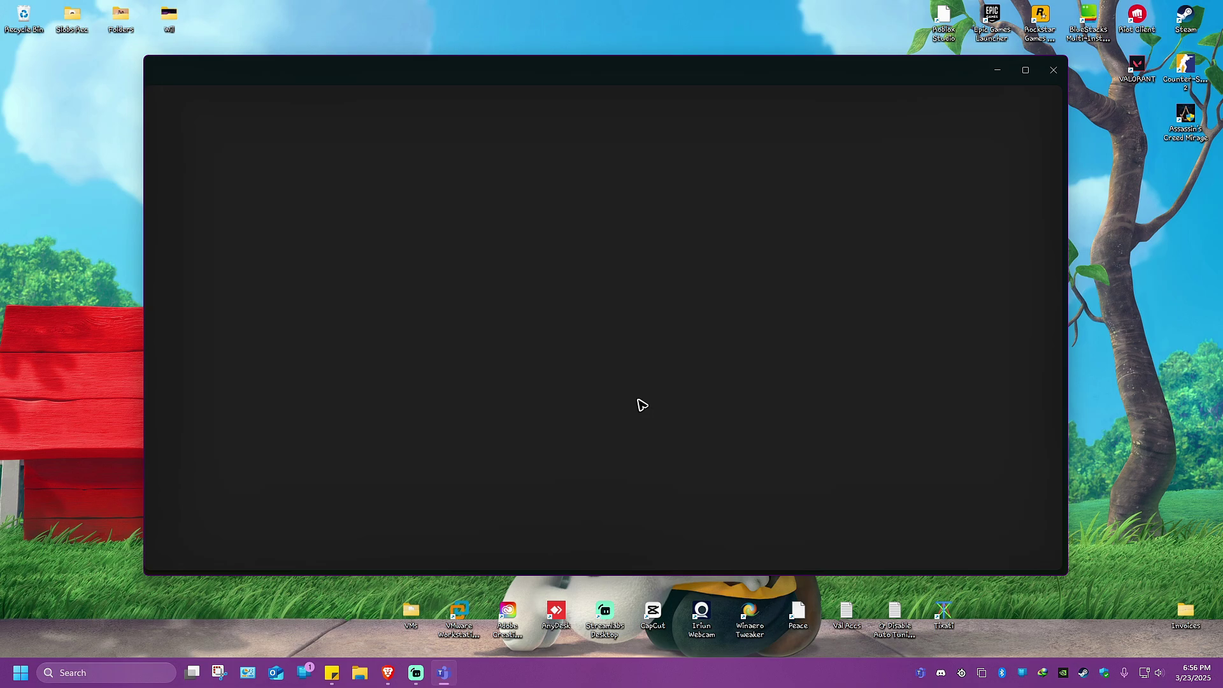